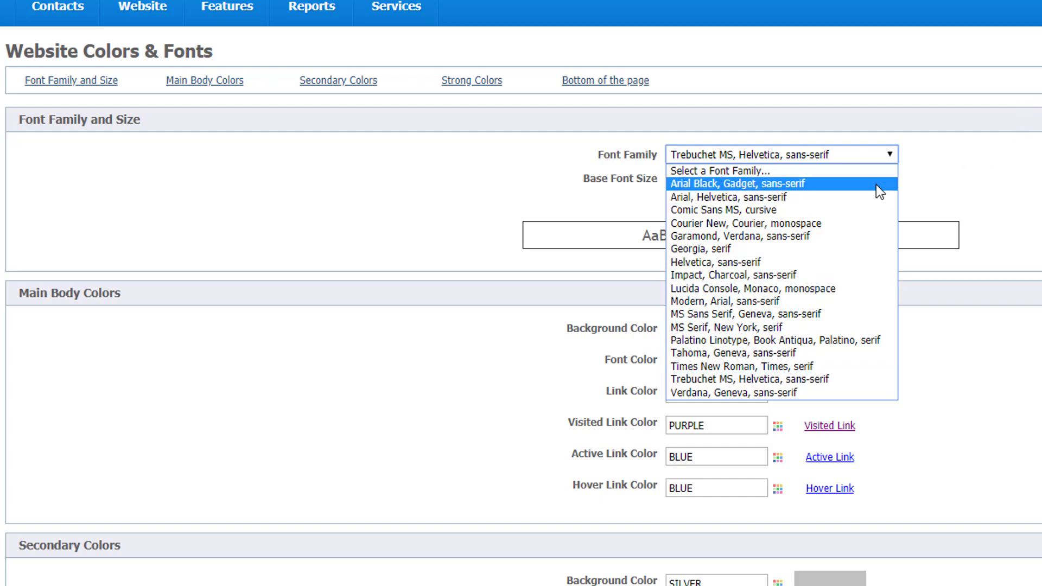
Step: Look through the available font families and base font sizes without changing either setting
click(942, 168)
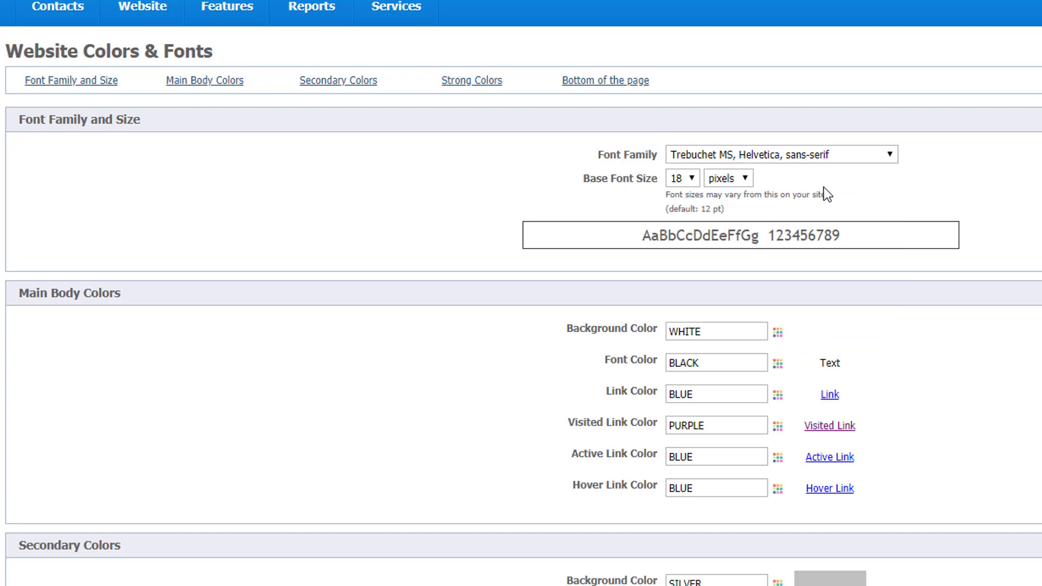
click(694, 181)
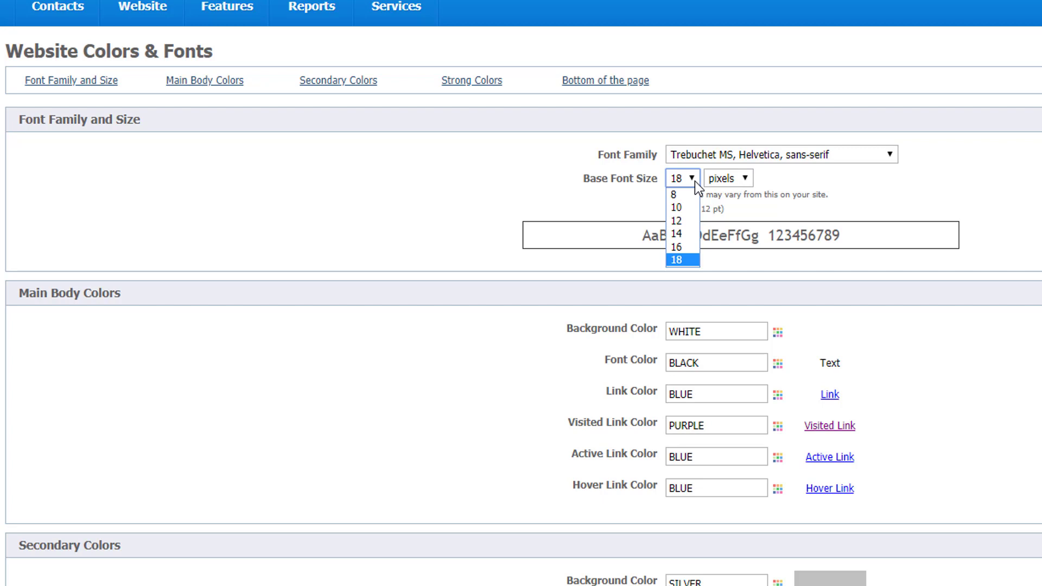
click(694, 182)
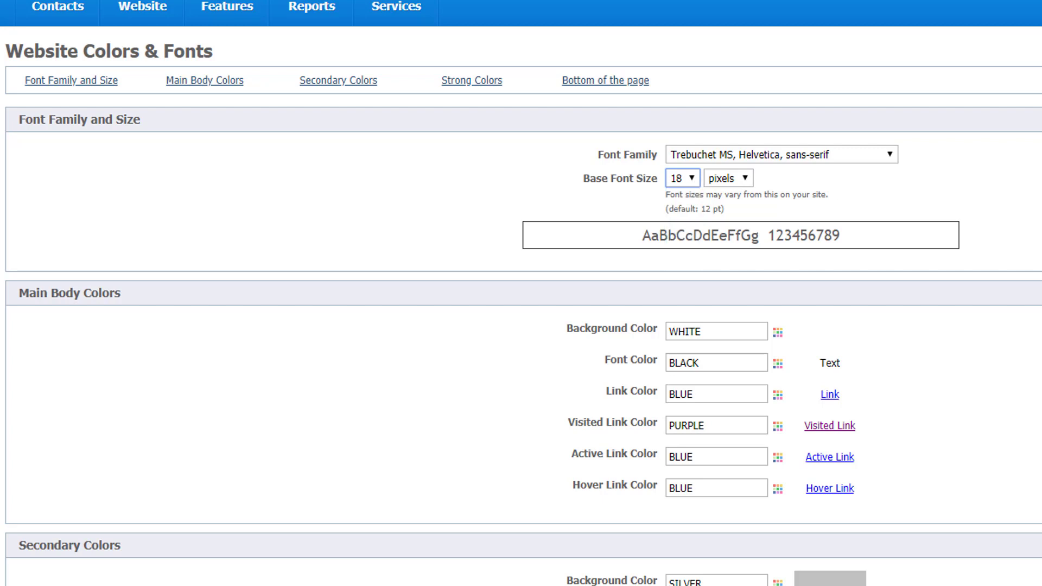
Step: Pick the bright green #69FF46 as the background color of the main body and save it in the color picker
scroll(520, 293, down, 3)
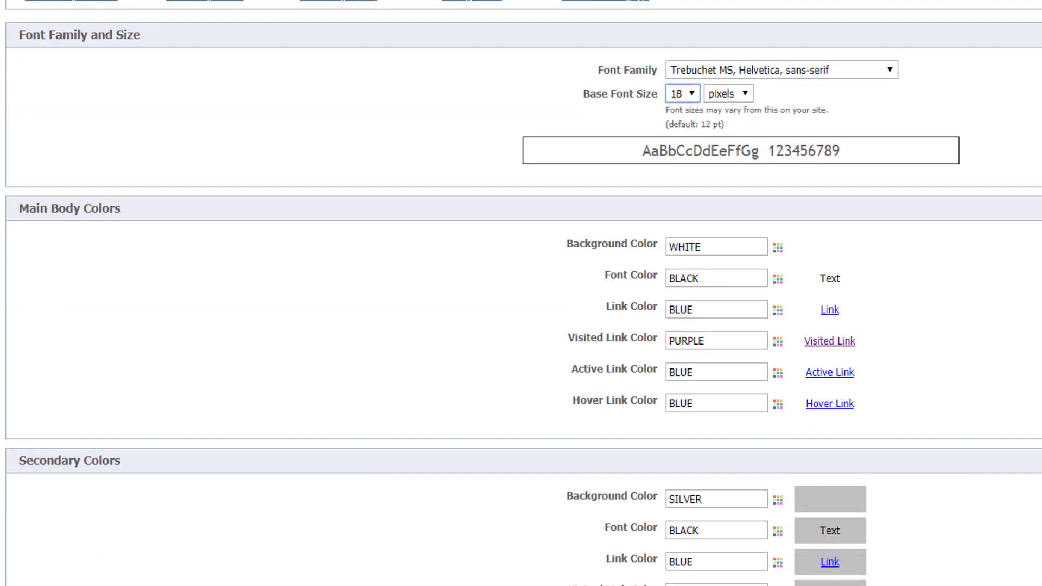
scroll(521, 293, down, 2)
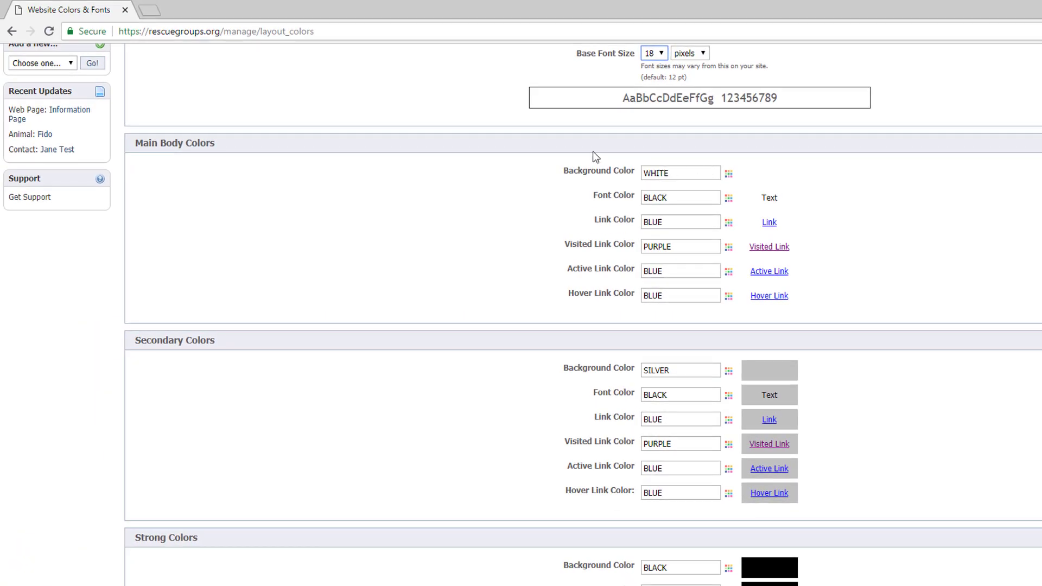
click(728, 177)
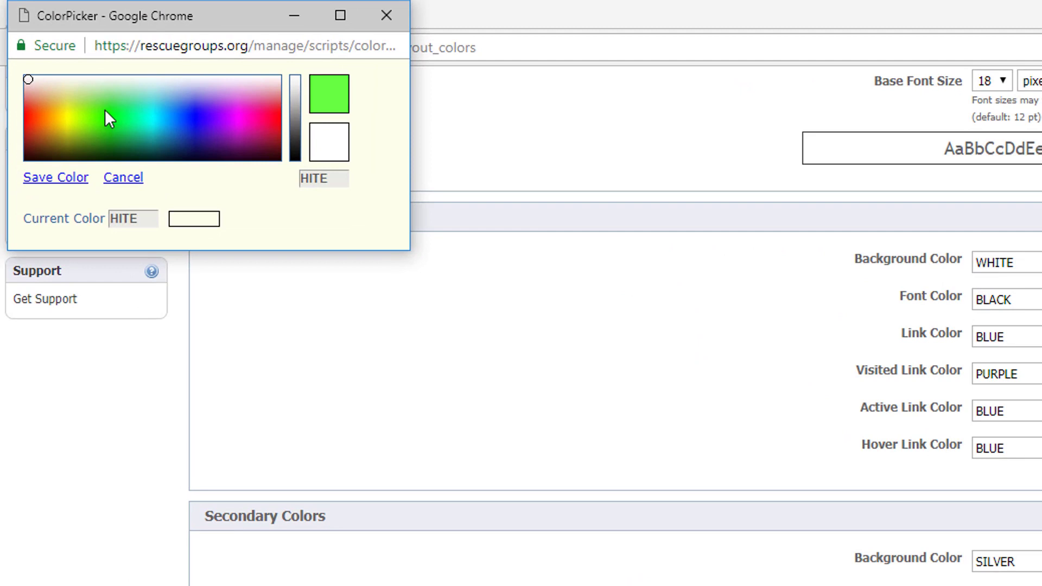
click(106, 110)
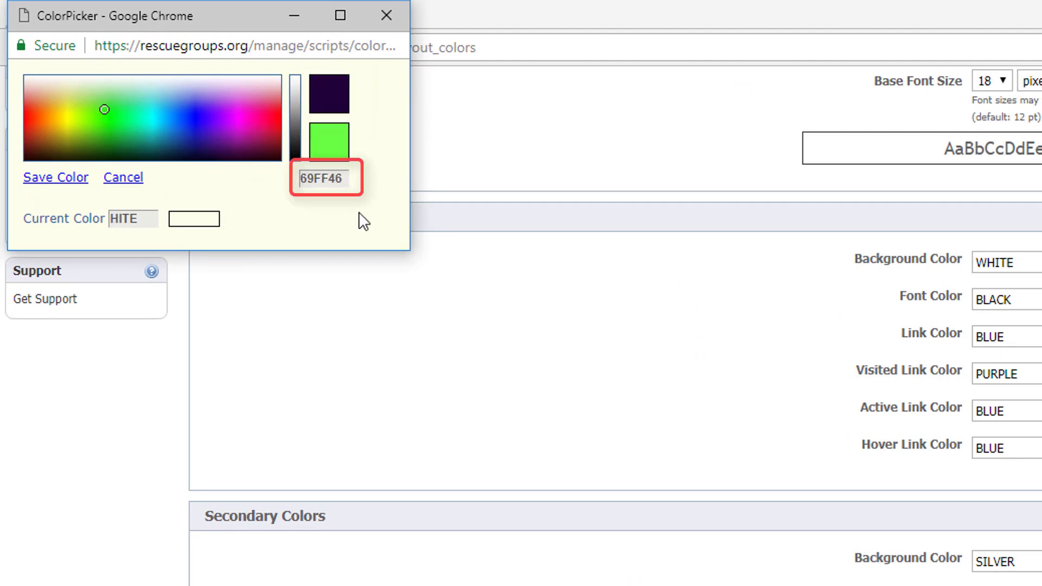
click(65, 185)
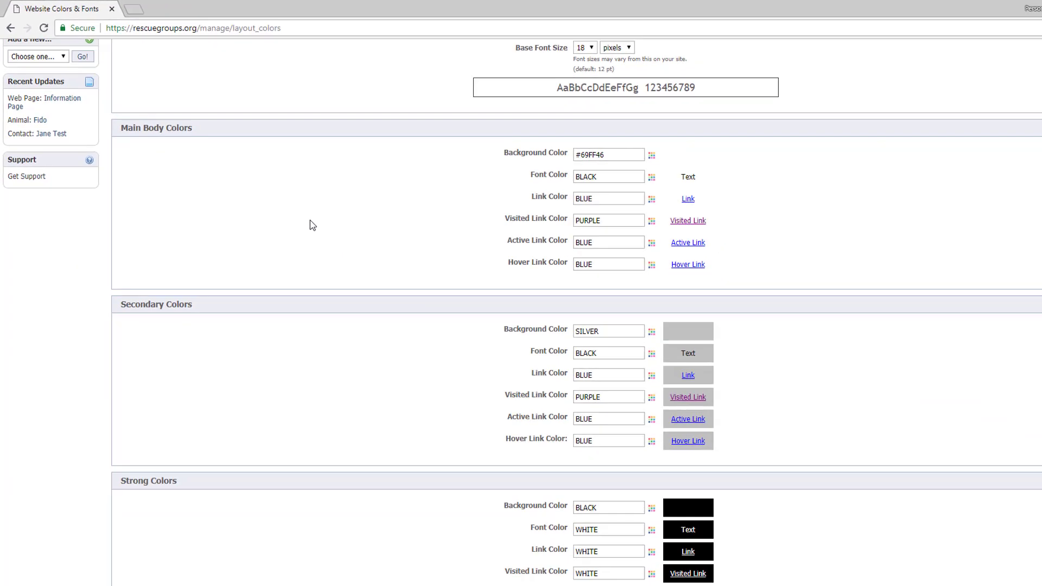
Step: Preview the website with the chosen colors, close the preview and save the color settings
scroll(298, 217, down, 3)
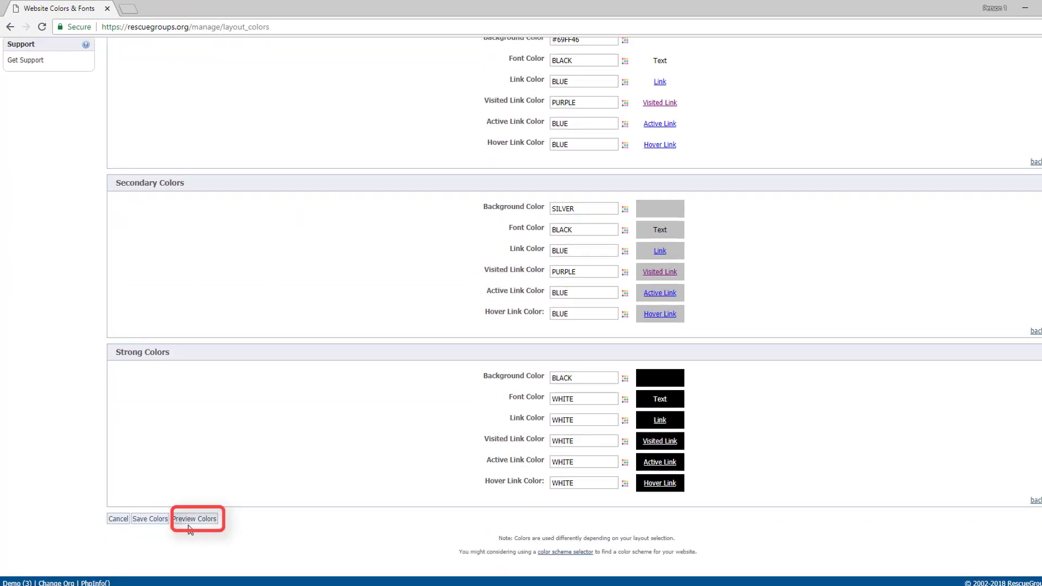
click(194, 519)
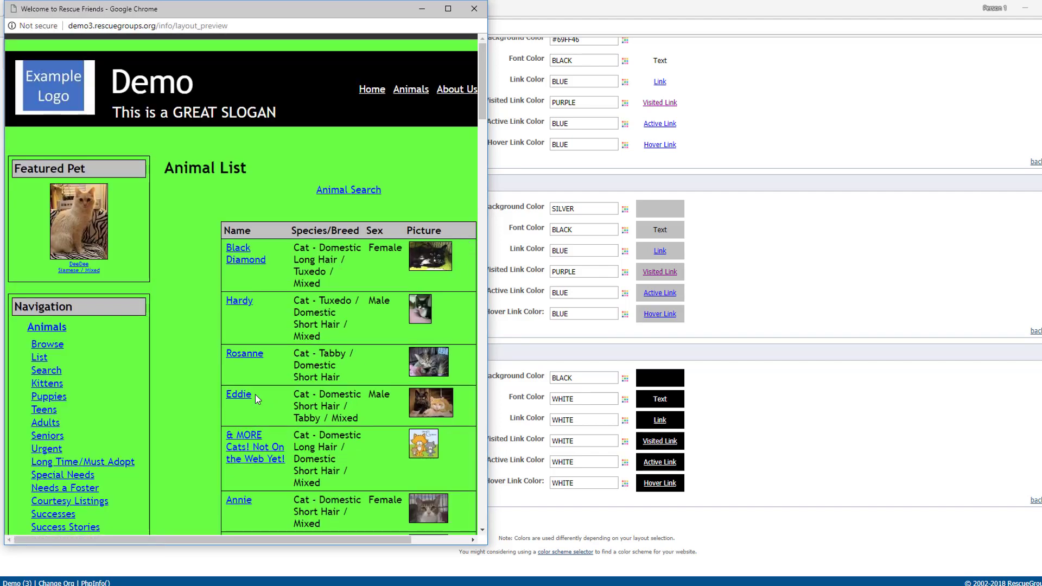
click(473, 9)
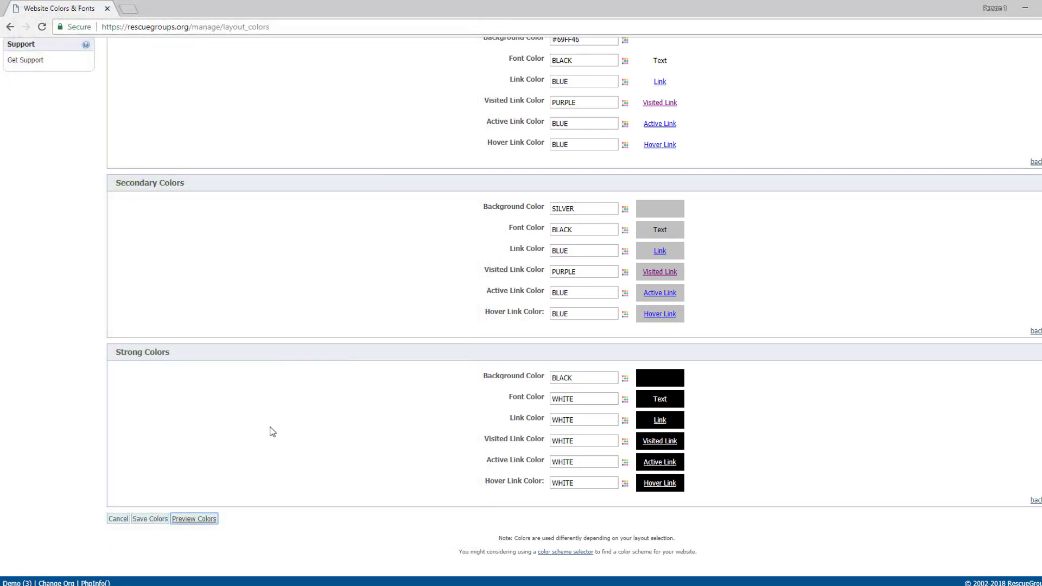
click(155, 522)
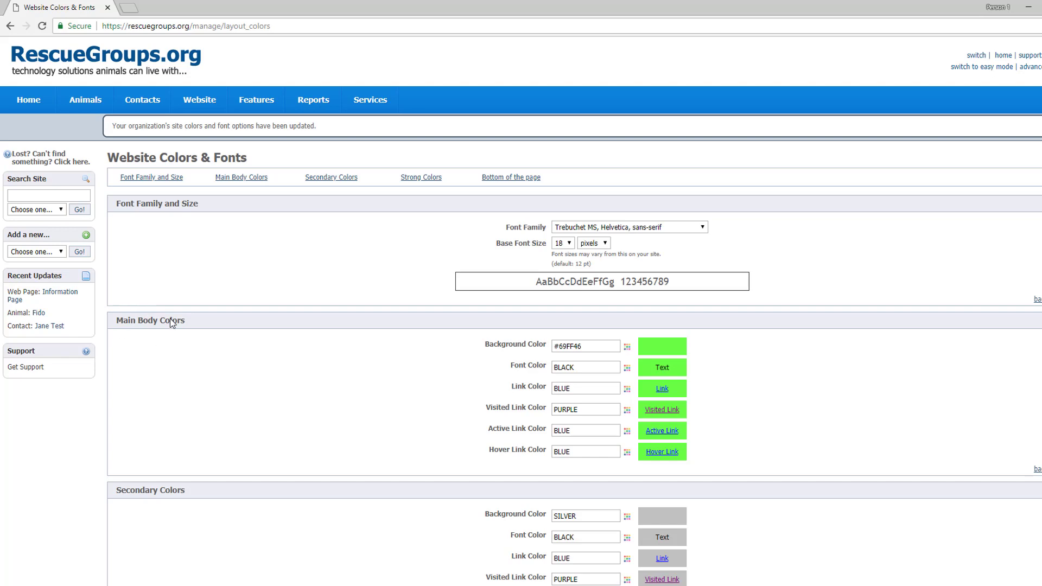
Step: Review the saved color sections and open the website's Custom CSS page
scroll(197, 313, down, 2)
scroll(194, 382, down, 4)
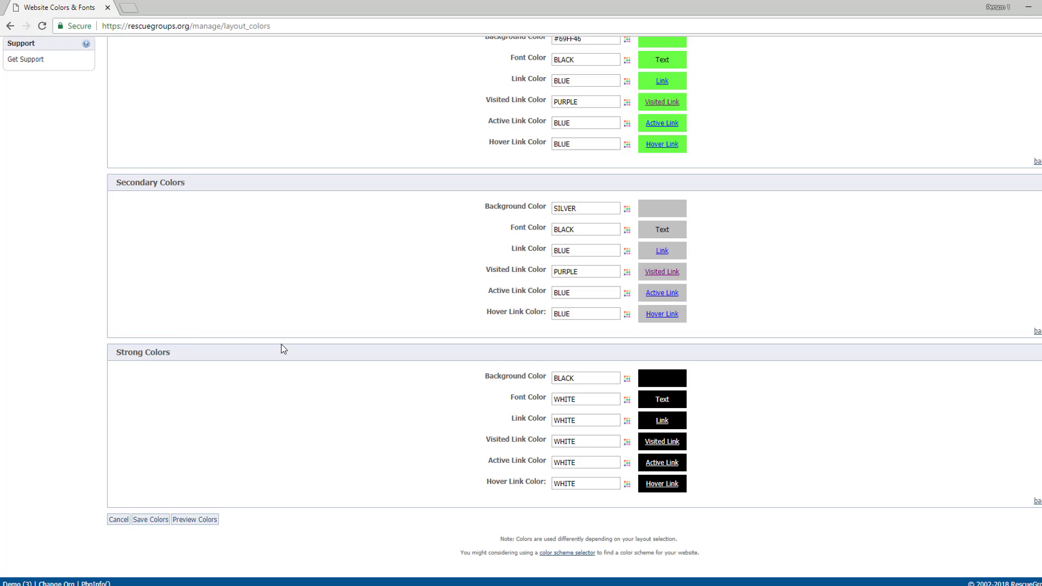
scroll(281, 344, up, 6)
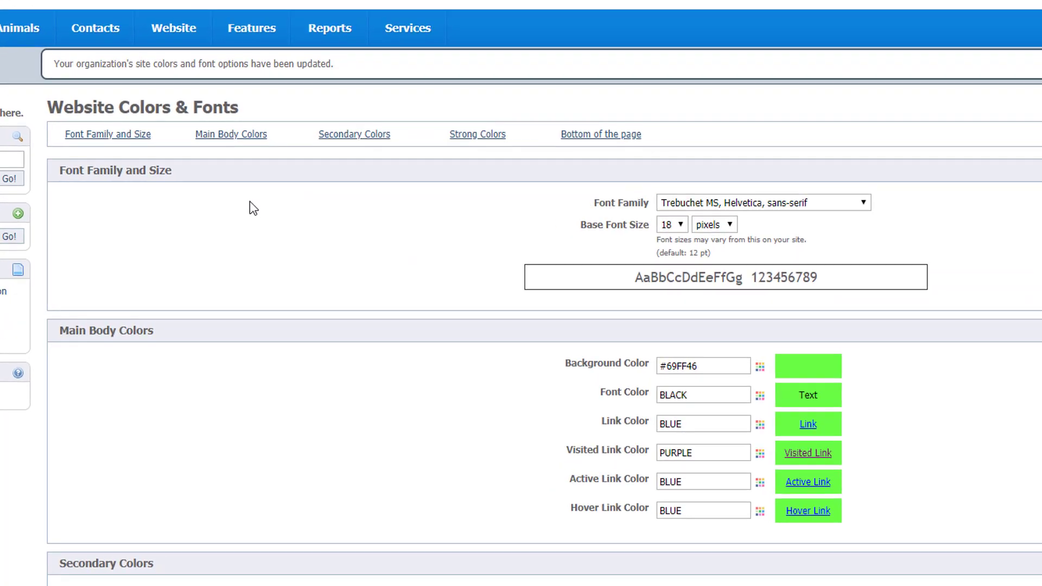
mouse_move(209, 101)
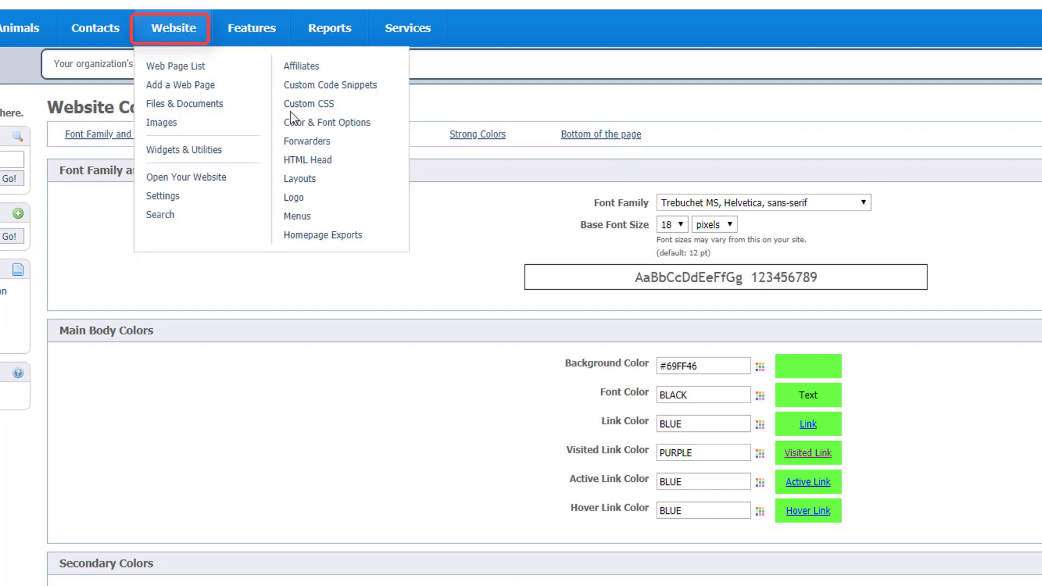
click(333, 107)
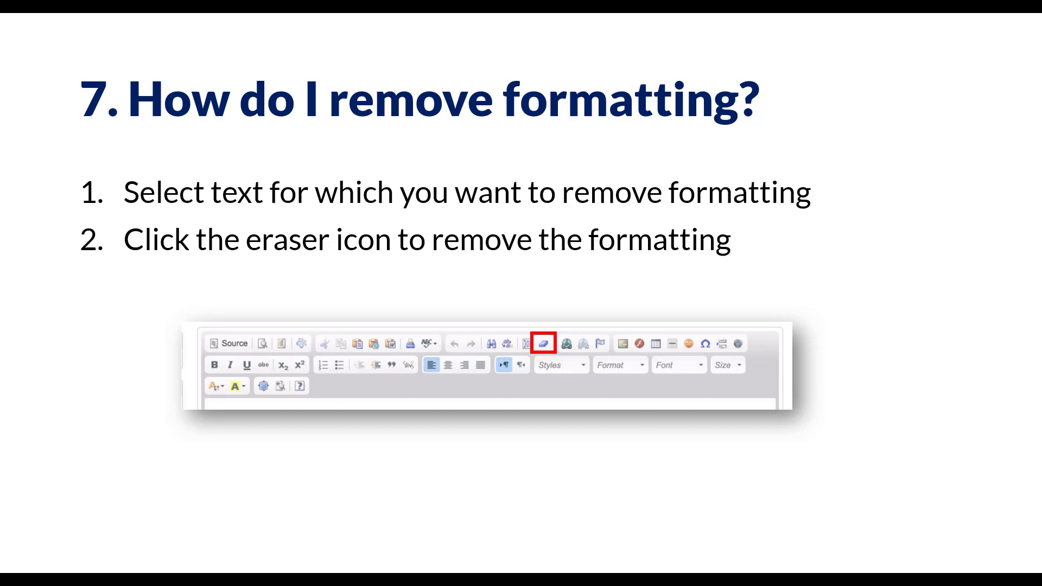
Step: Remove all formatting from the line "This is Example text to copy." in the Information Page content
click(598, 236)
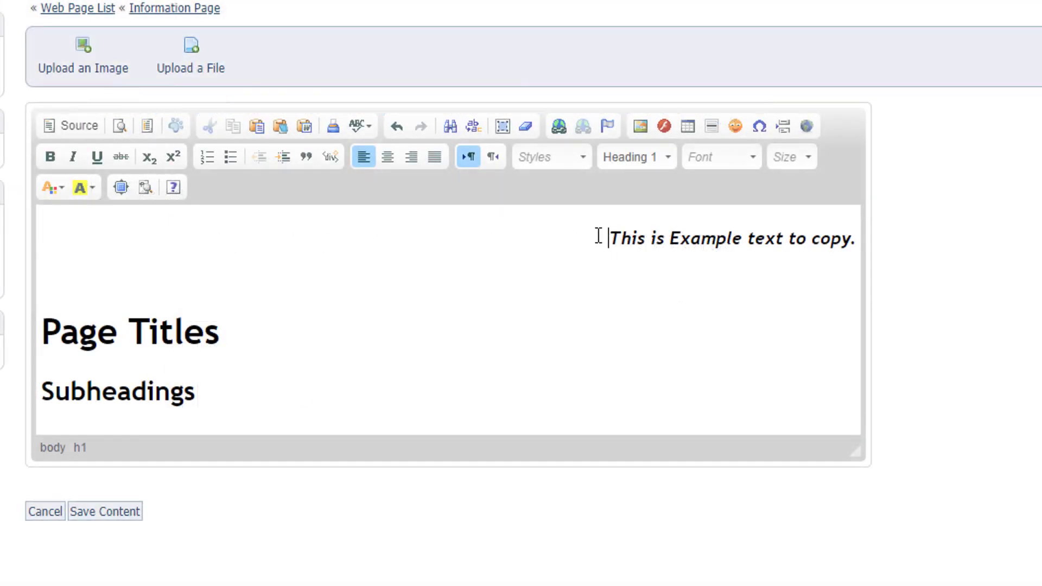
drag(598, 236, 778, 264)
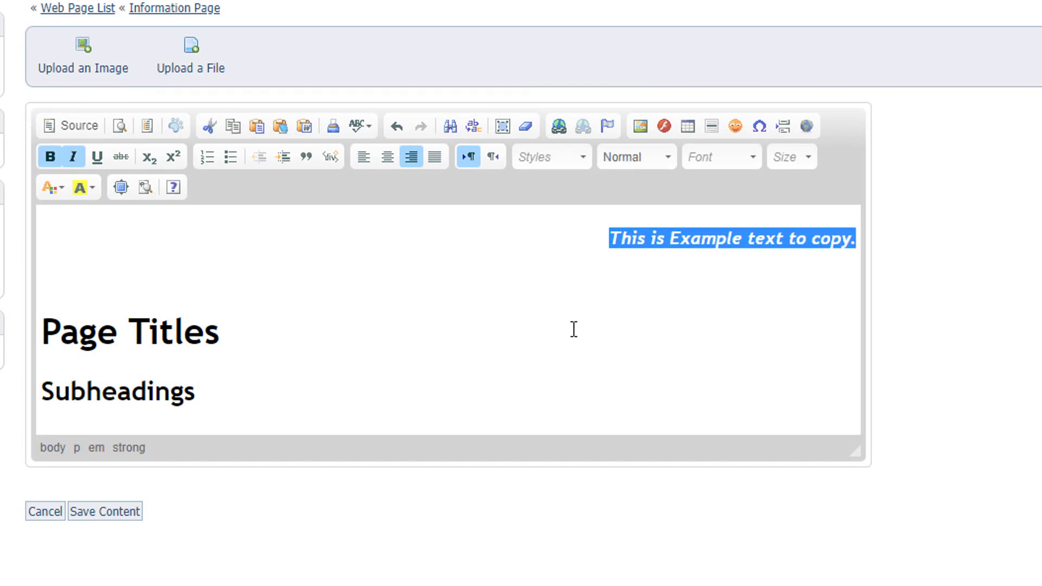
click(525, 127)
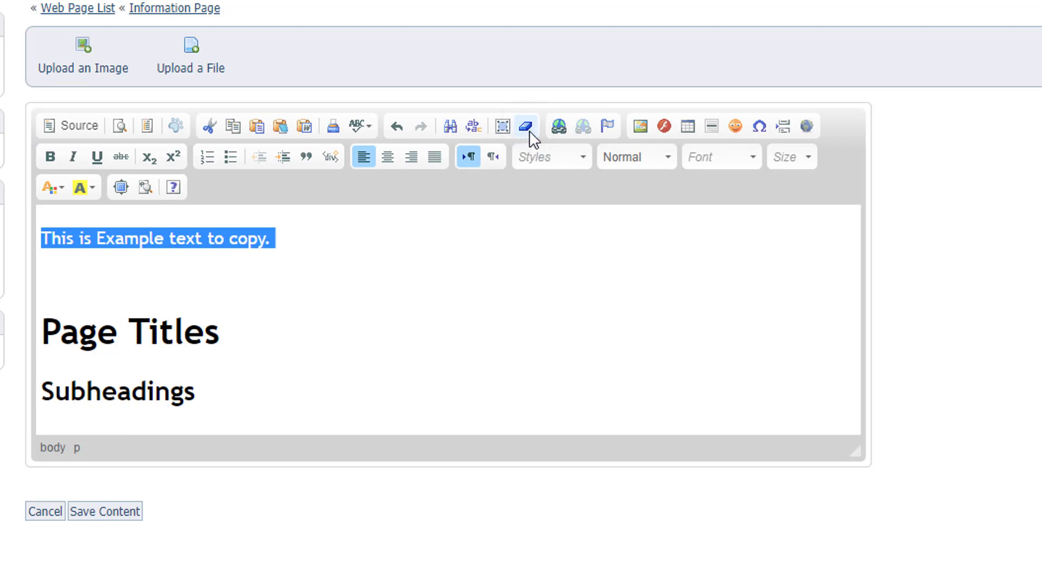
click(337, 281)
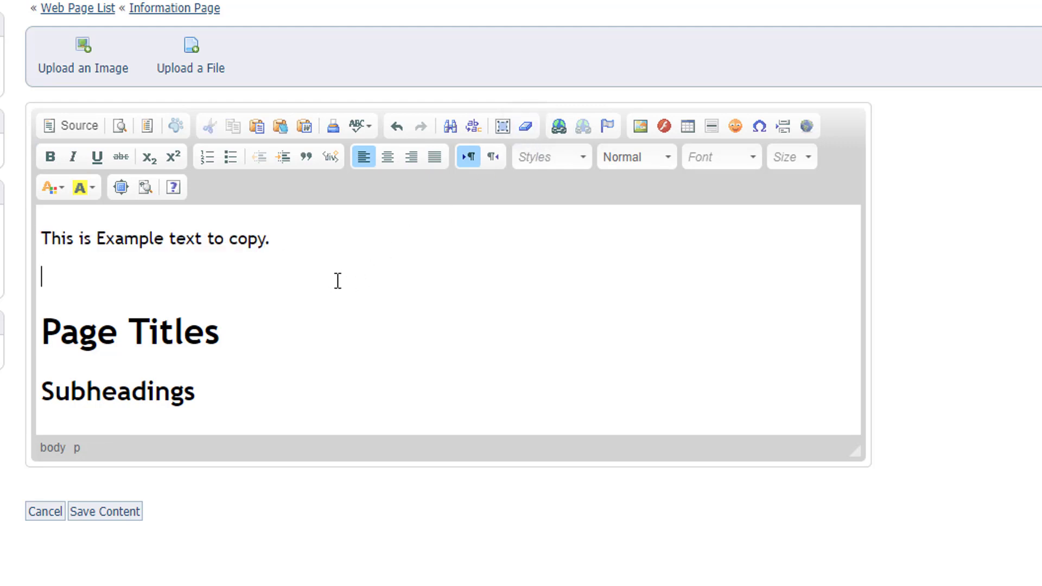
Step: Save the Information Page content and preview the page in an enlarged window
click(142, 511)
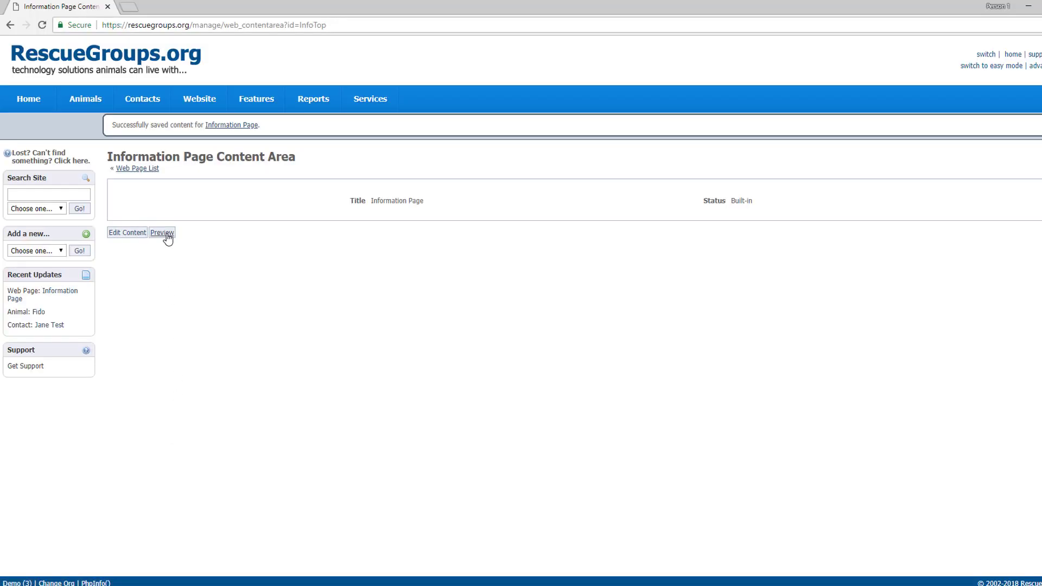
click(165, 234)
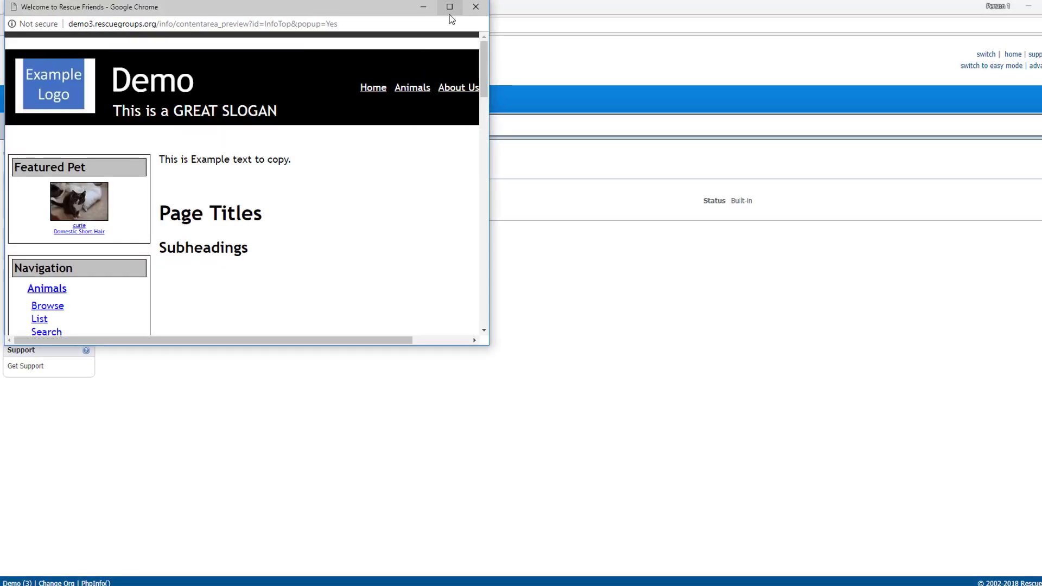
click(450, 8)
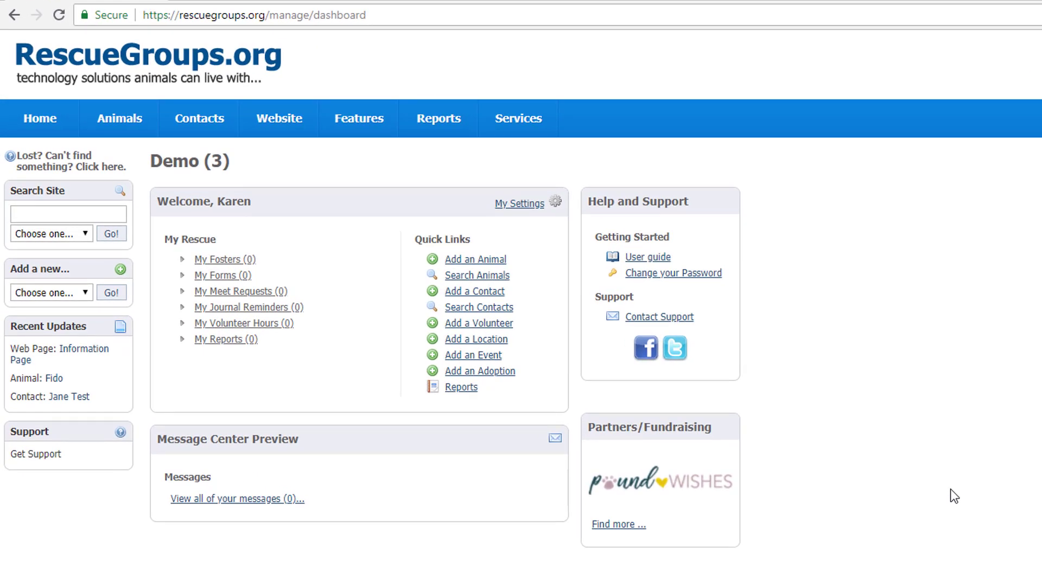
Step: Start a new web image upload and choose the file "Example image (2)" from the Desktop
mouse_move(301, 129)
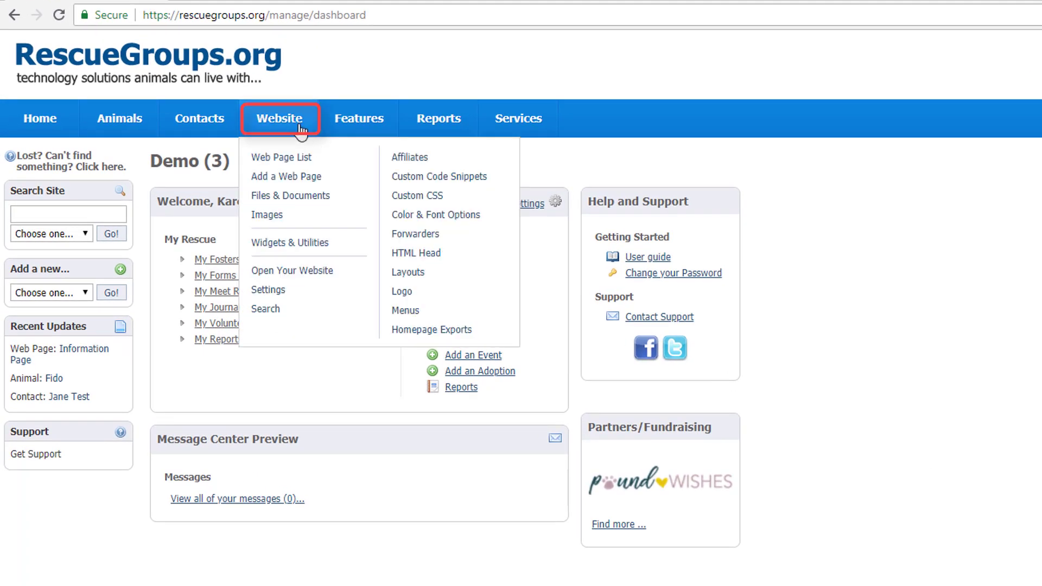
click(278, 216)
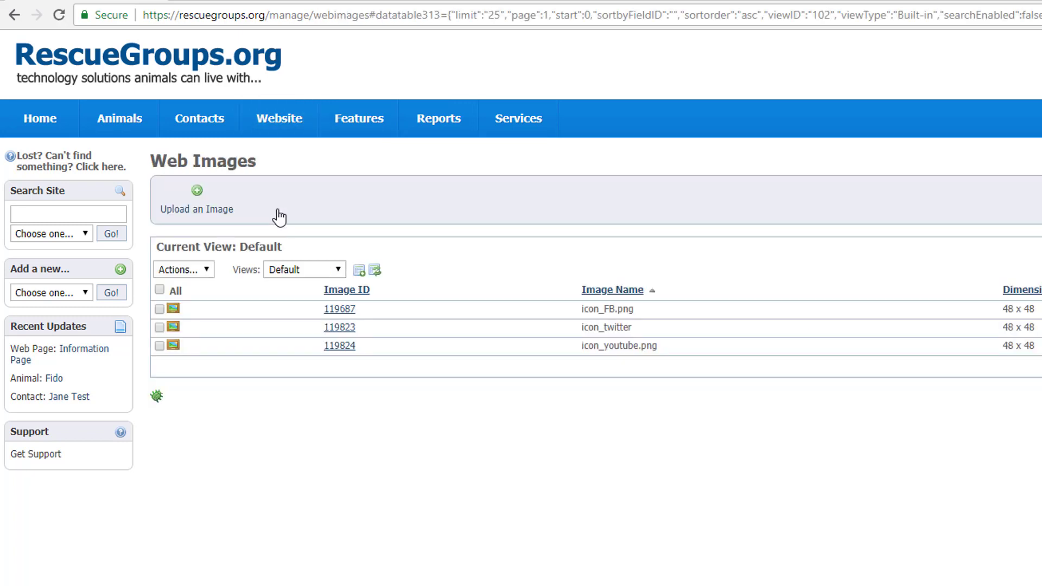
click(212, 215)
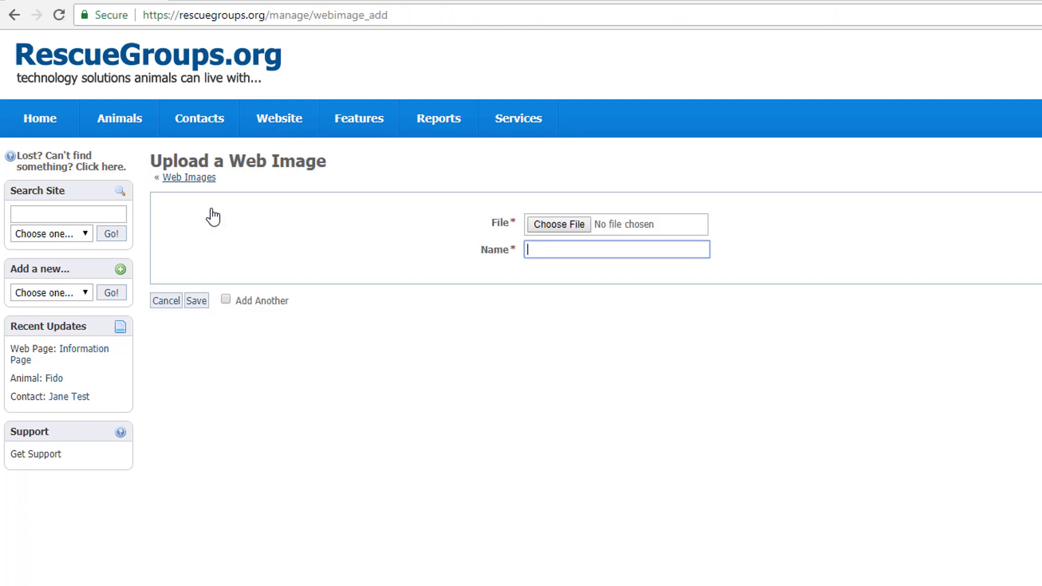
click(550, 223)
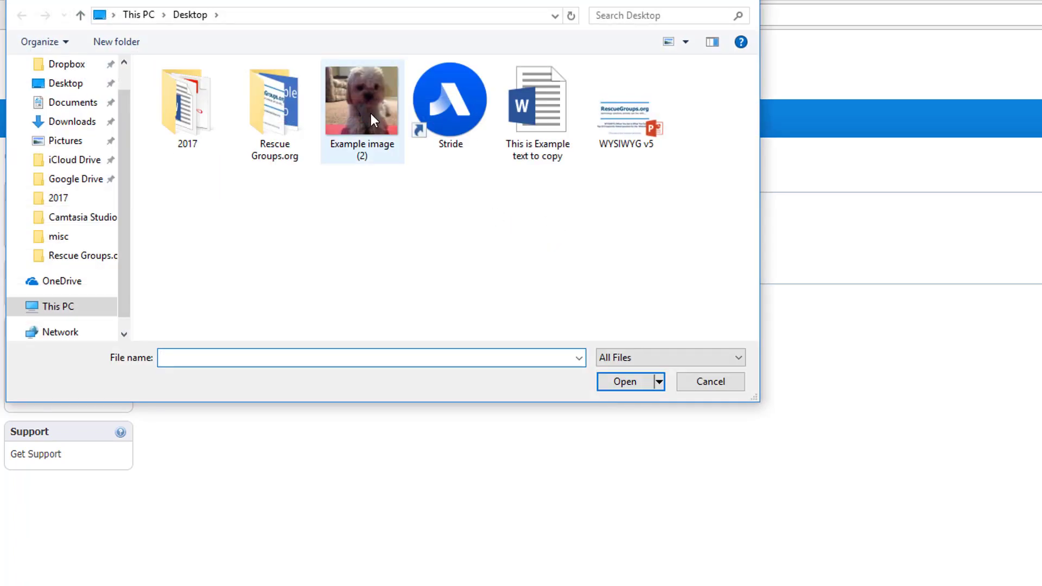
click(370, 112)
click(597, 380)
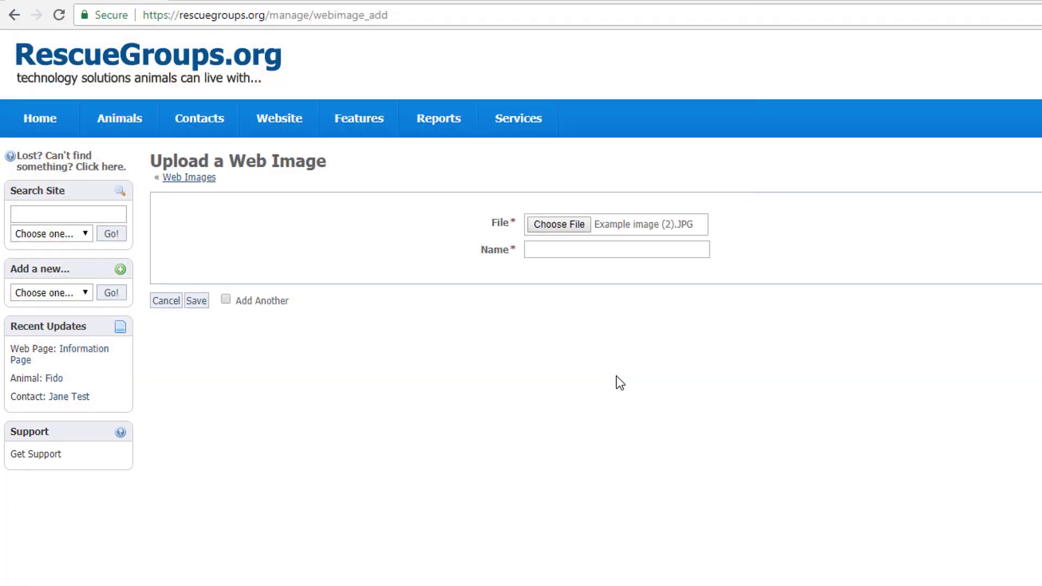
Step: Name the web image "Example Image" and save the upload
click(613, 249)
text(Exam)
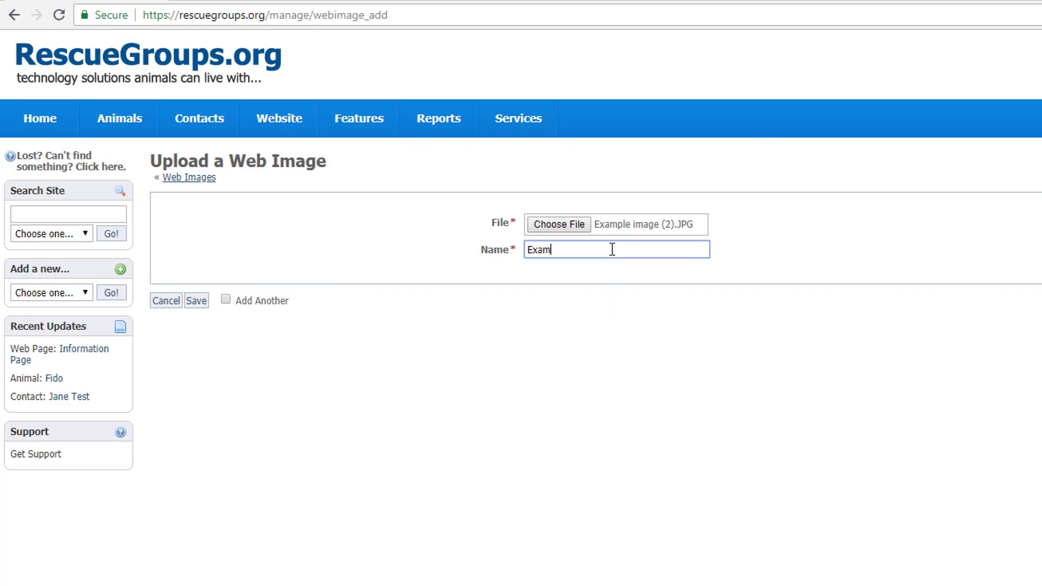
text(ple Image)
click(197, 301)
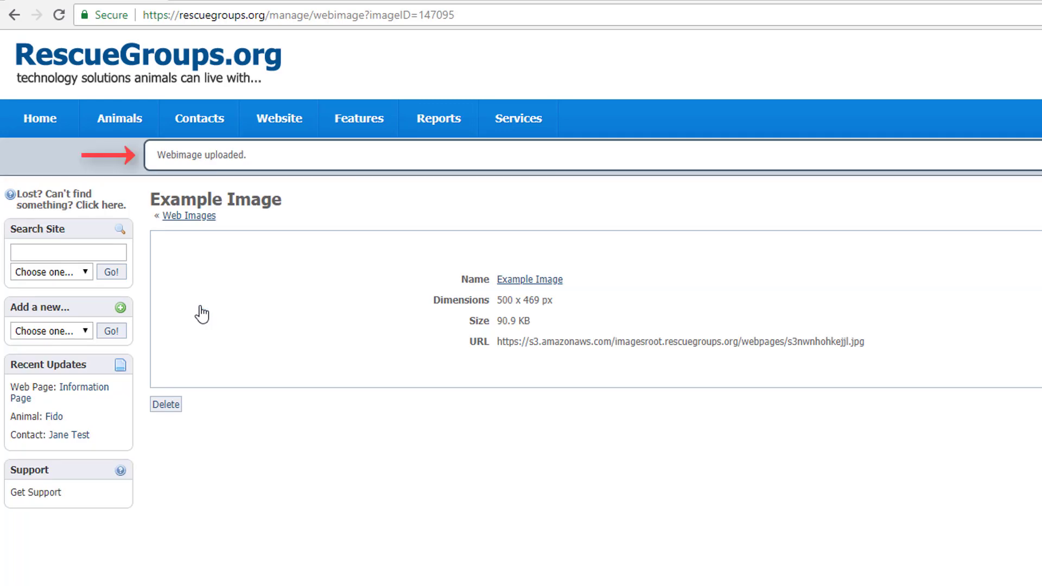
Step: Open the content of the Information Page for editing from the web page list
mouse_move(309, 126)
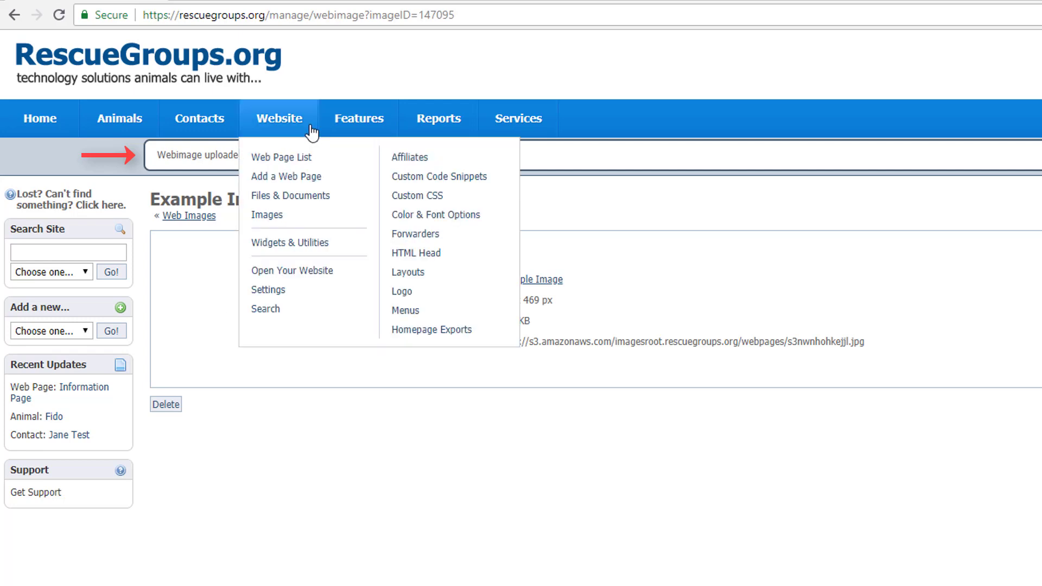
click(310, 163)
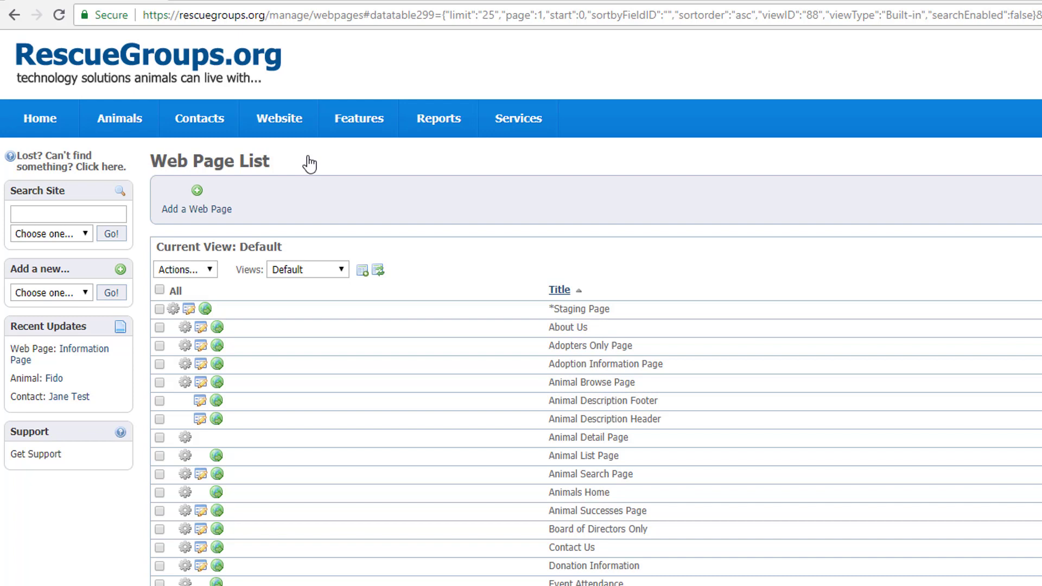
click(200, 332)
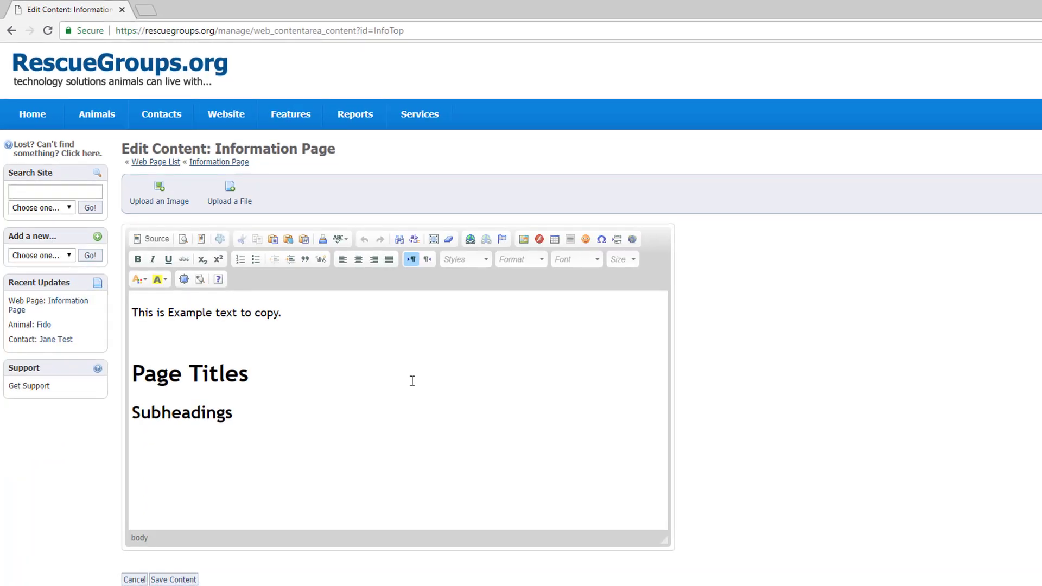
Step: Insert the uploaded web image "Example Image" on the empty line between the example text and the "Page Titles" heading
click(269, 343)
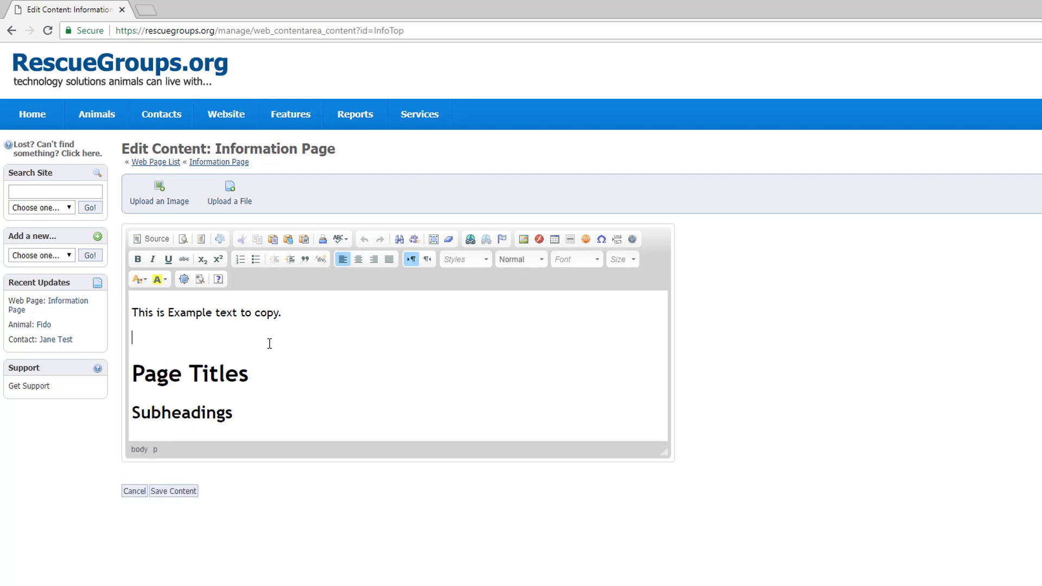
click(523, 240)
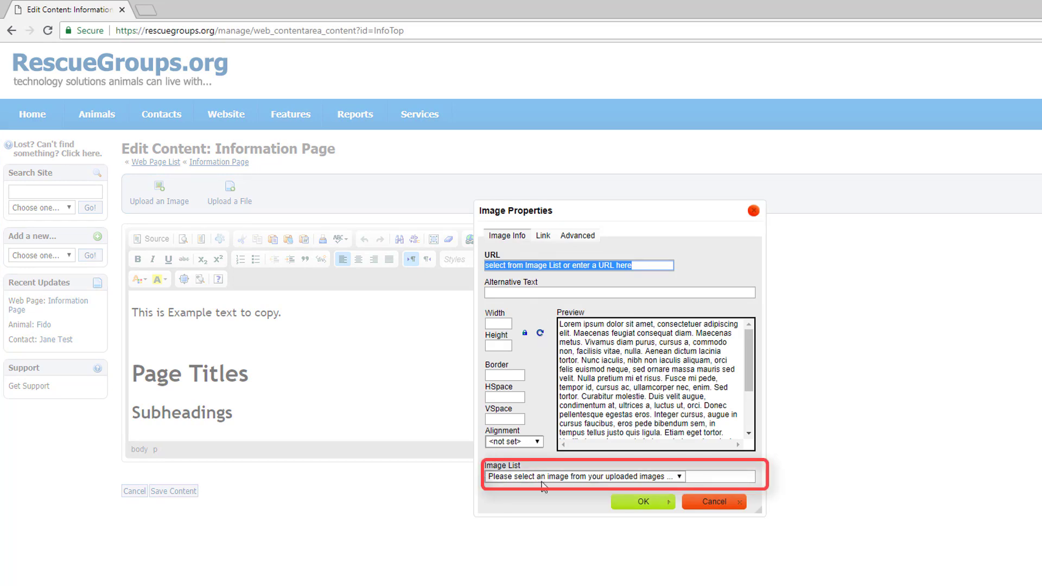
click(589, 478)
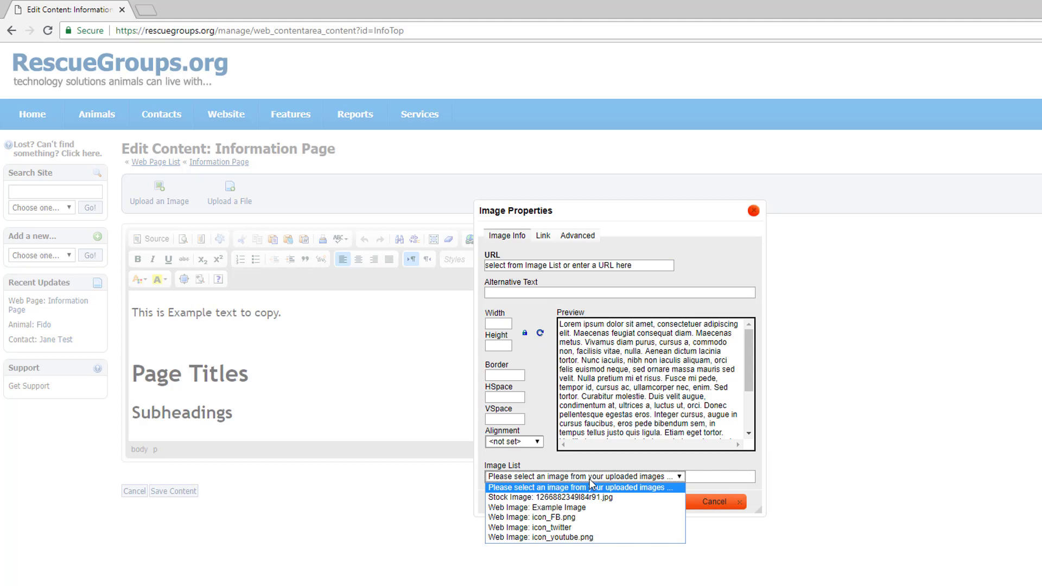
click(590, 507)
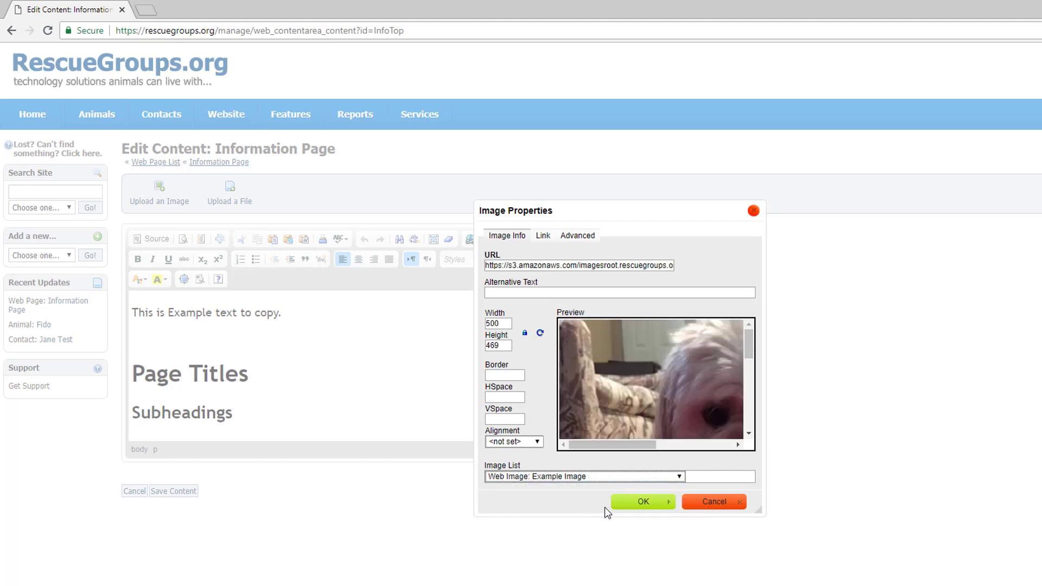
click(643, 504)
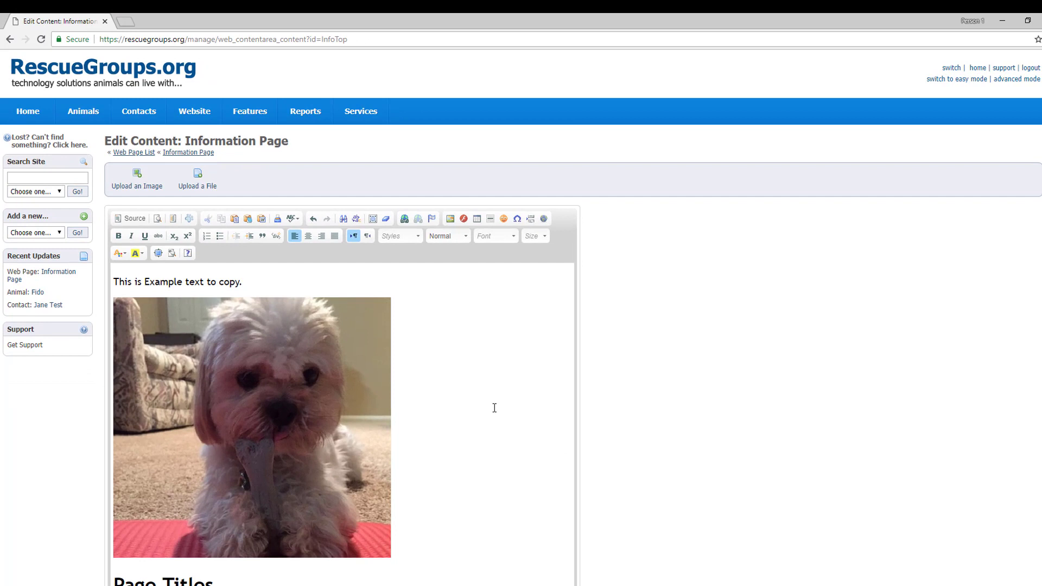
Step: Save the page content with the inserted image and preview the Information Page in a maximized window
scroll(494, 407, down, 3)
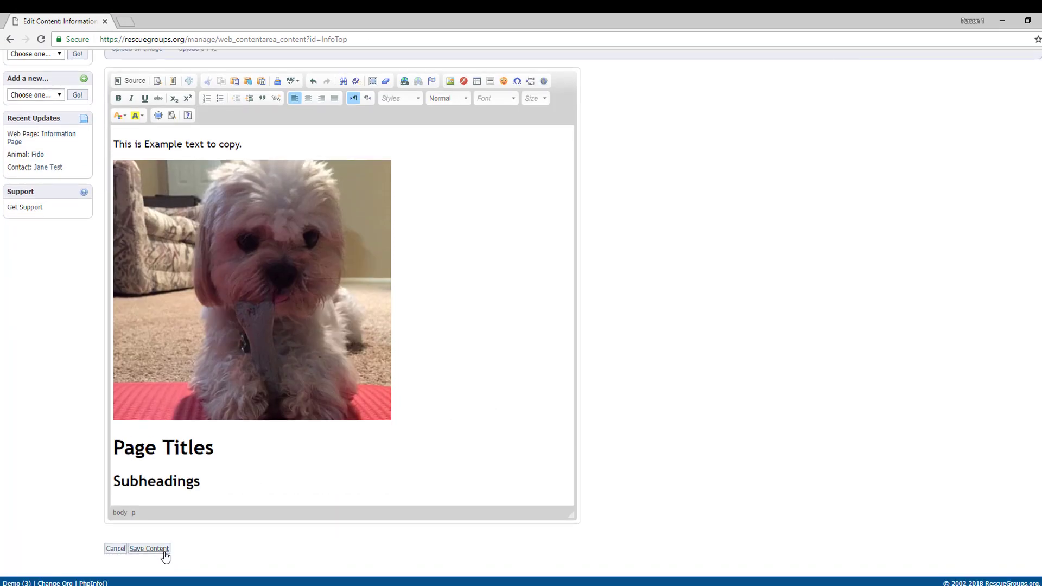
click(163, 551)
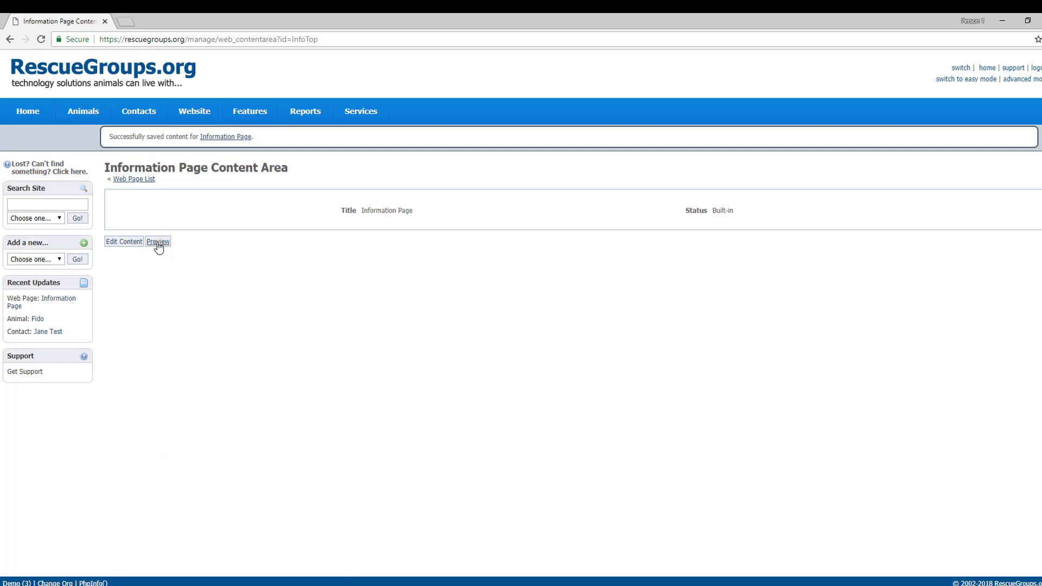
click(158, 242)
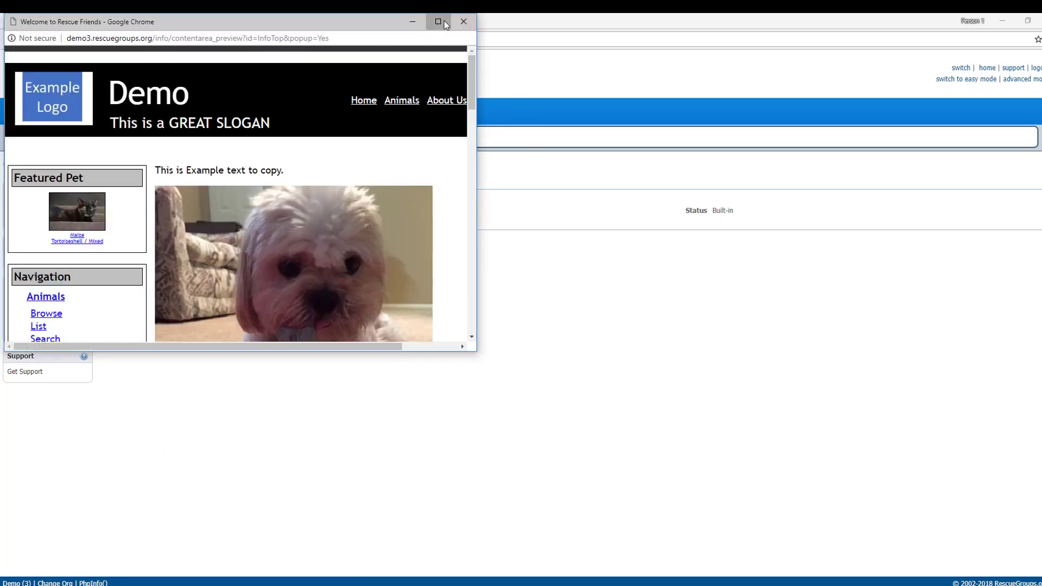
click(444, 22)
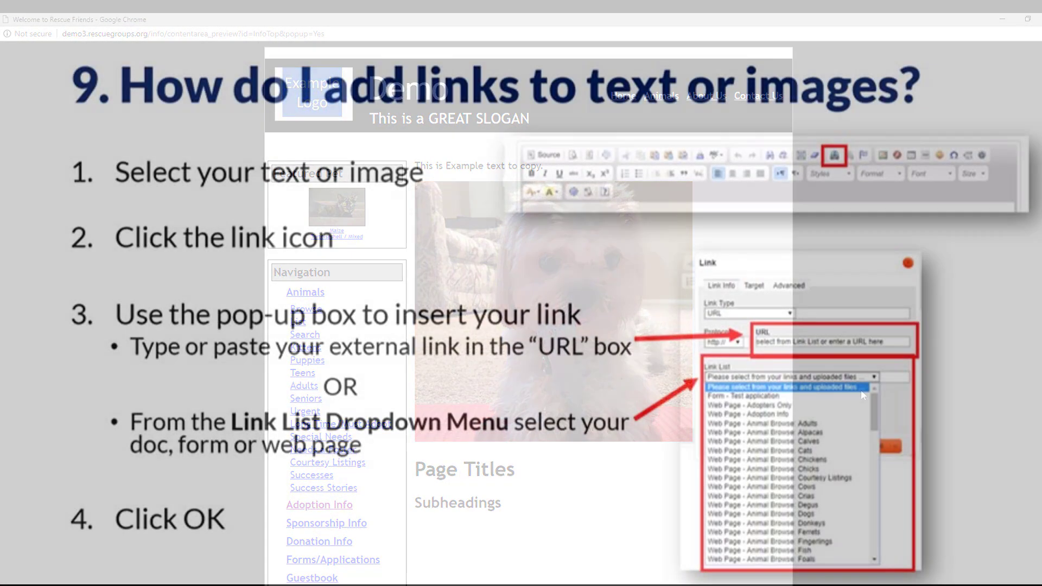